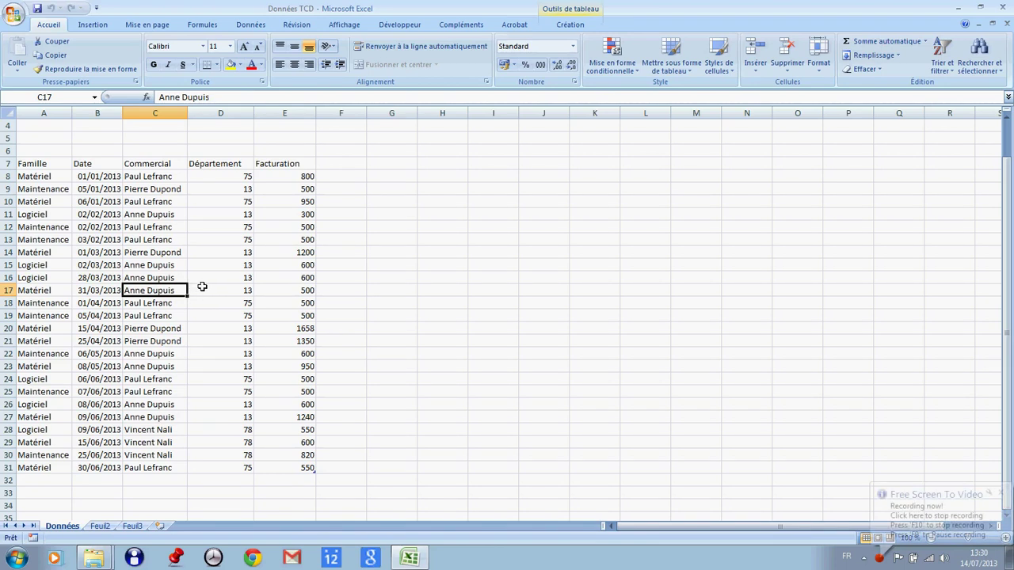
Step: Review the billing table's Famille, Date, Commercial, Département and Facturation columns, summing several Facturation amounts
left_click(181, 277)
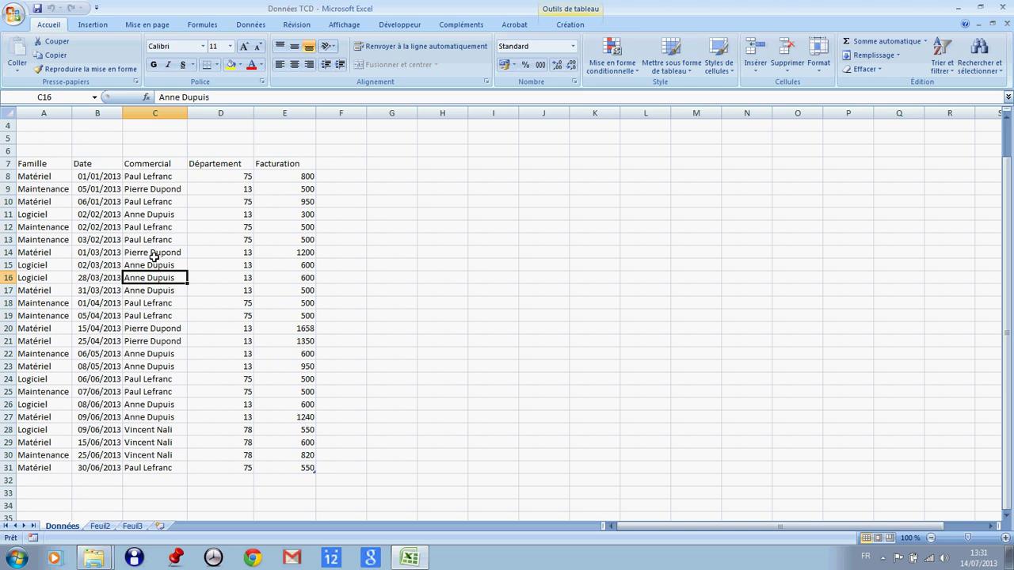
left_click(156, 249)
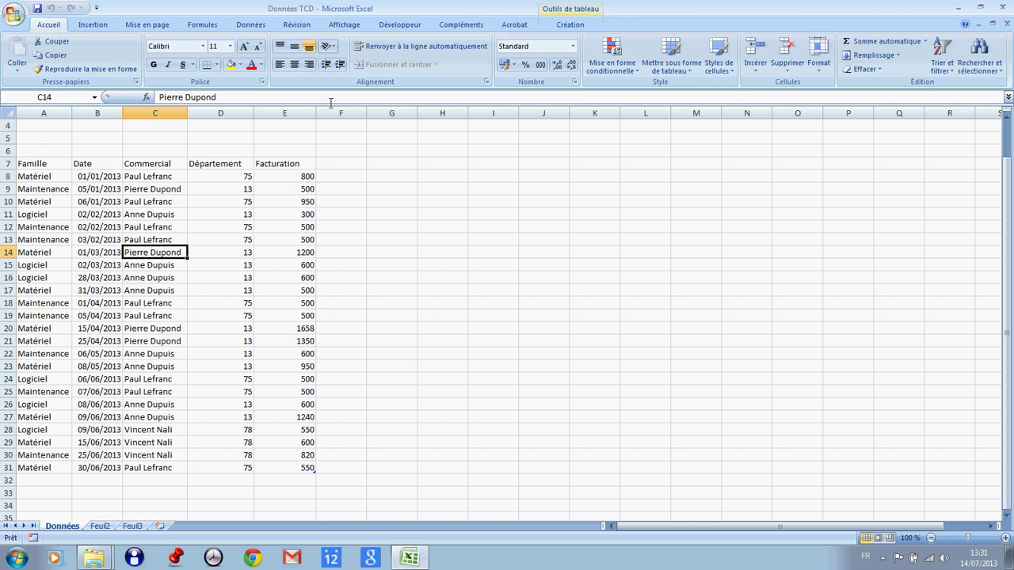
left_click(37, 164)
mouse_move(36, 164)
left_mouse_down()
mouse_move(267, 169)
mouse_move(267, 442)
left_mouse_up()
left_click(156, 293)
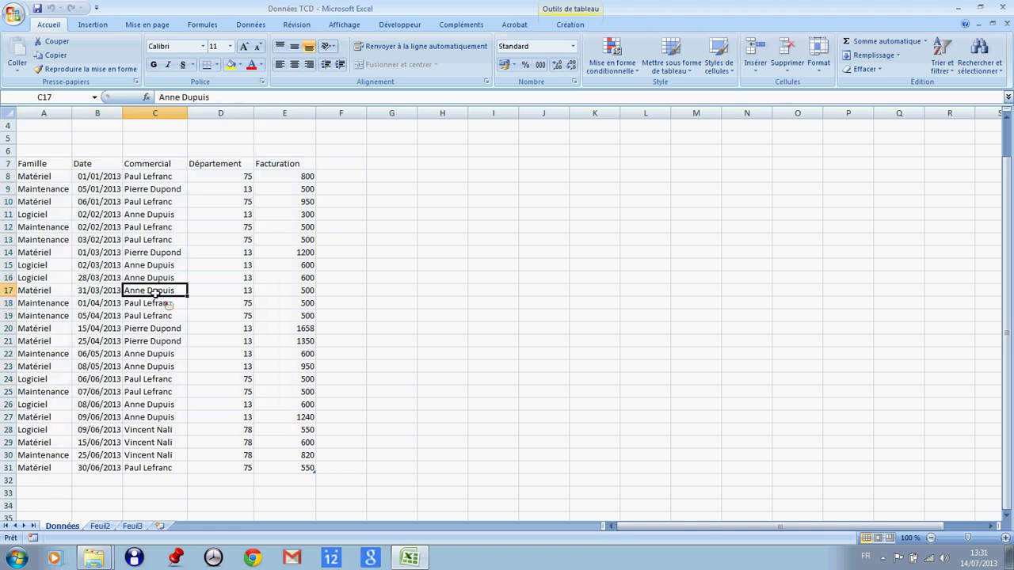
left_click(42, 167)
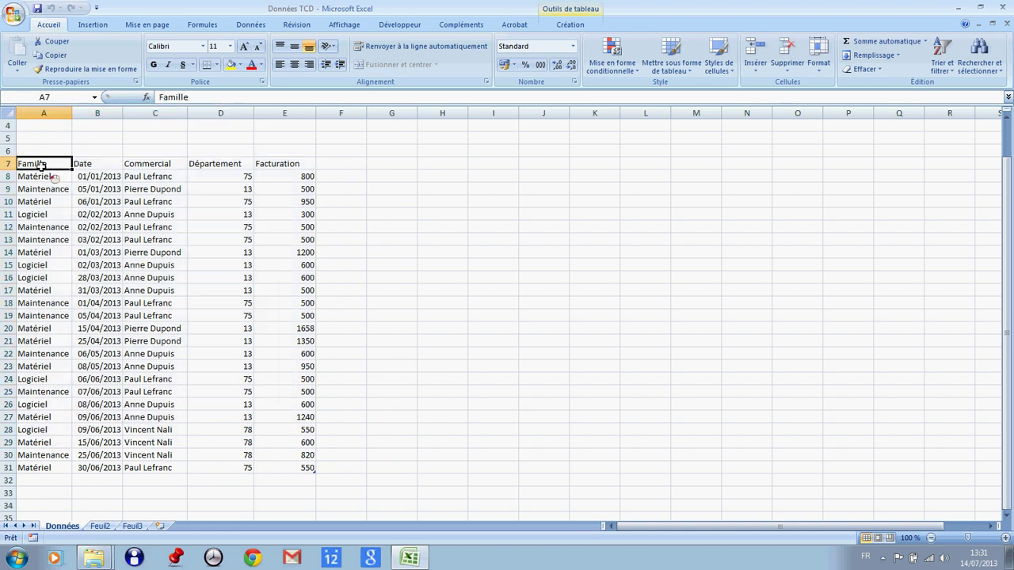
left_click(99, 167)
left_click(103, 189)
left_click(149, 167)
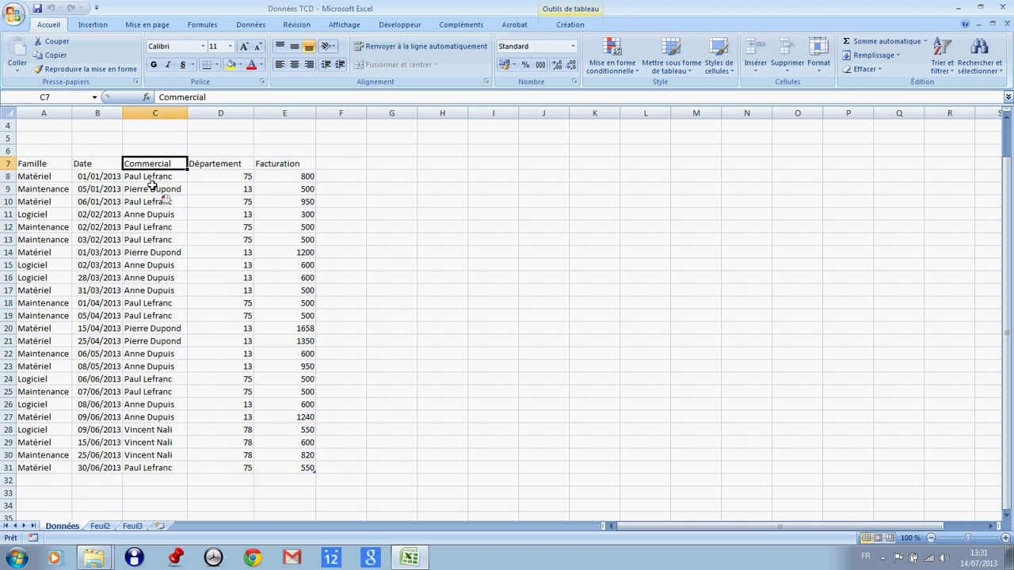
left_click(236, 178)
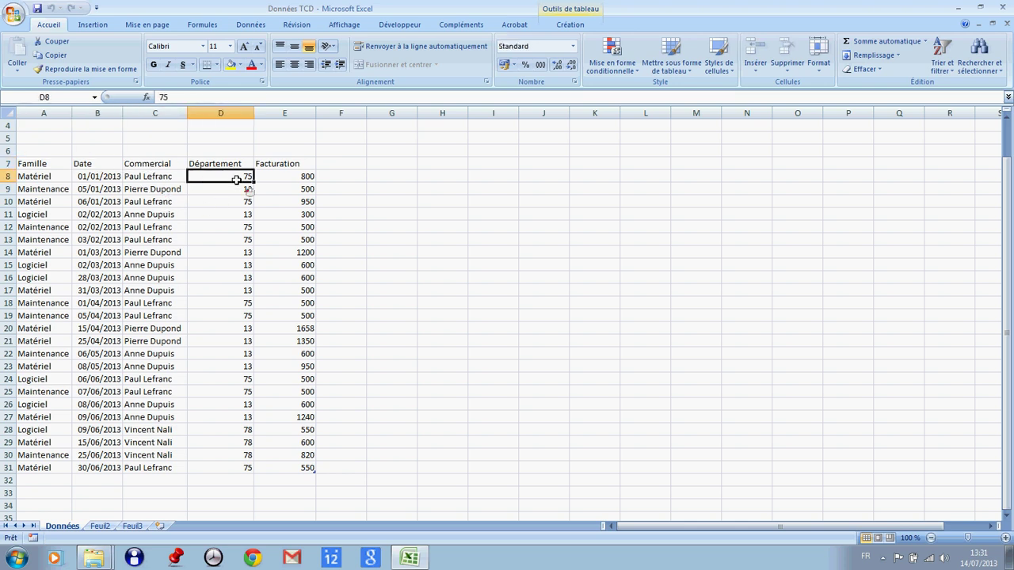
left_click(306, 179)
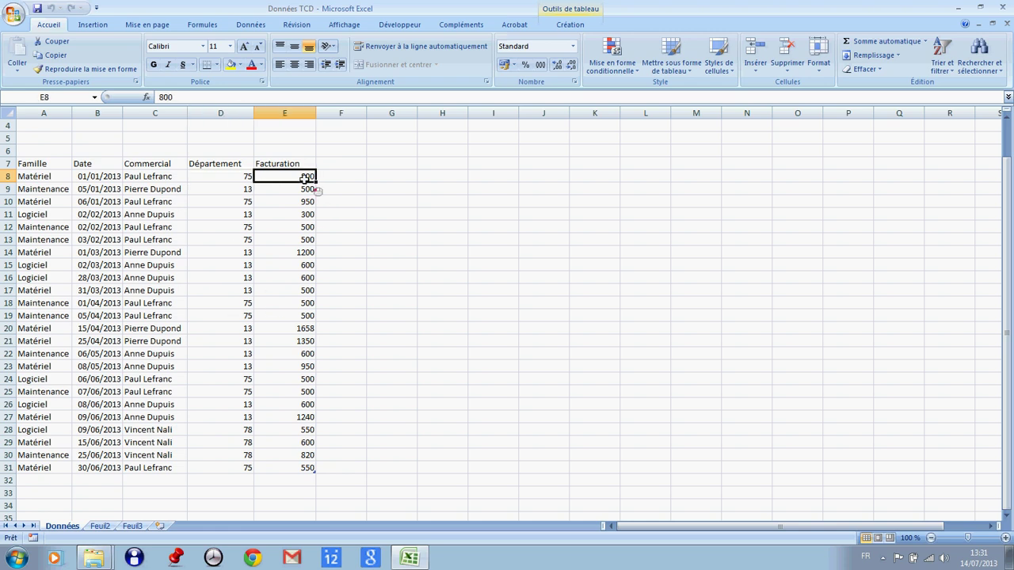
left_click_drag(306, 179, 315, 282)
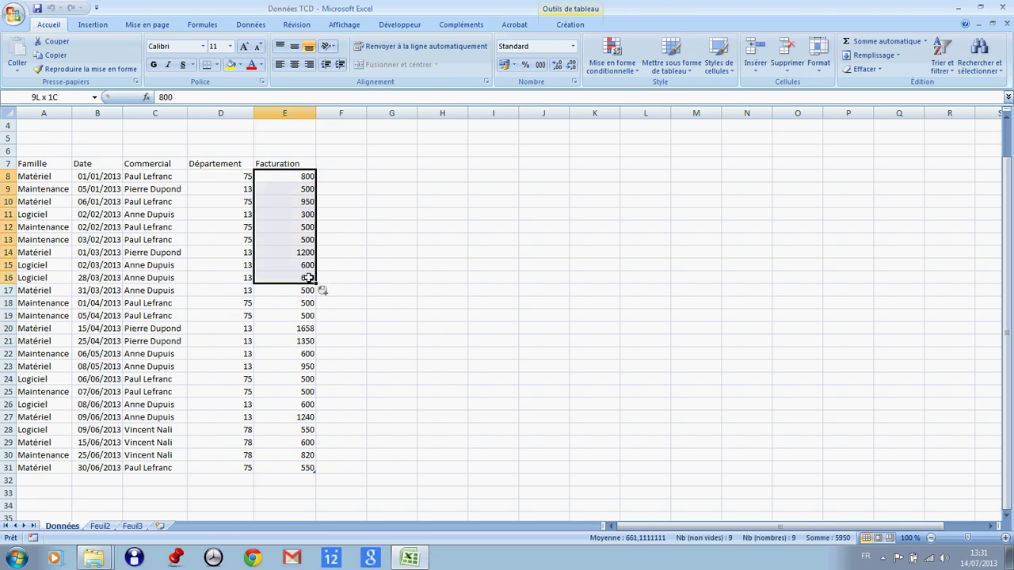
Step: Select a single cell inside the billing data and bring up the Insertion ribbon commands
left_click(42, 178)
left_click(303, 180)
left_click(303, 198)
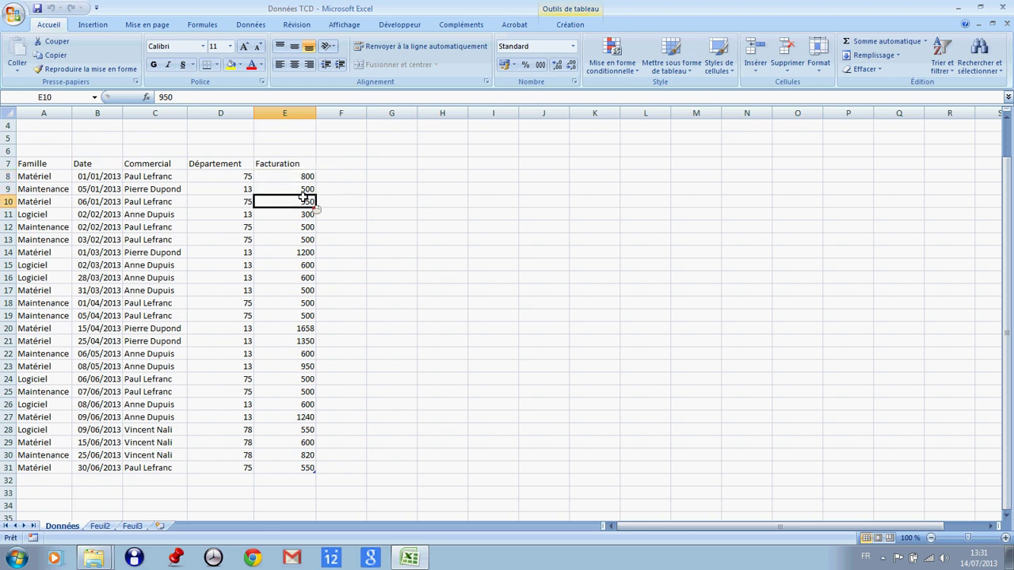
left_click(181, 193)
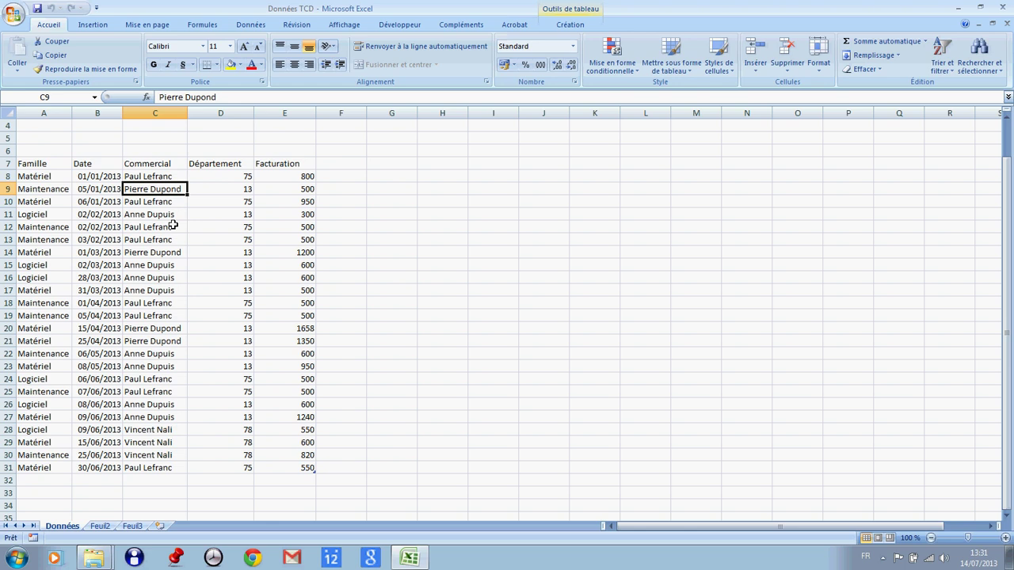
left_click(103, 179)
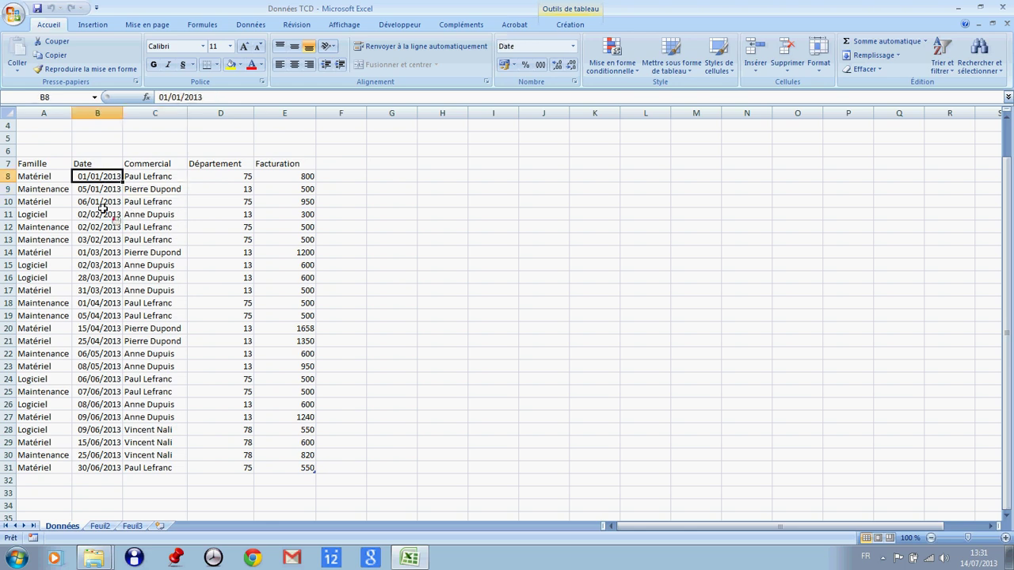
key("ctrl+a")
left_click(136, 268)
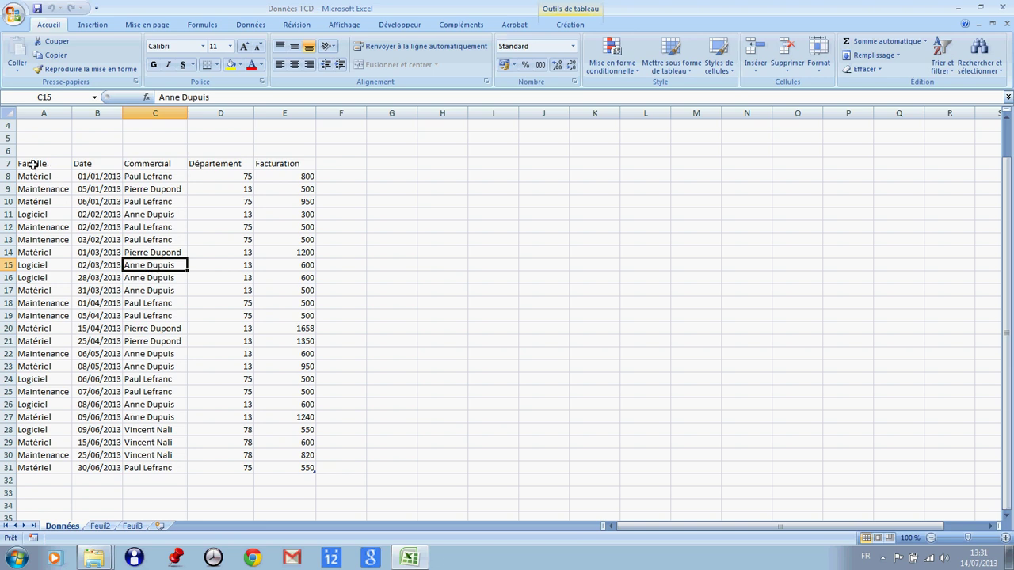
left_click_drag(32, 164, 249, 428)
left_click(158, 293)
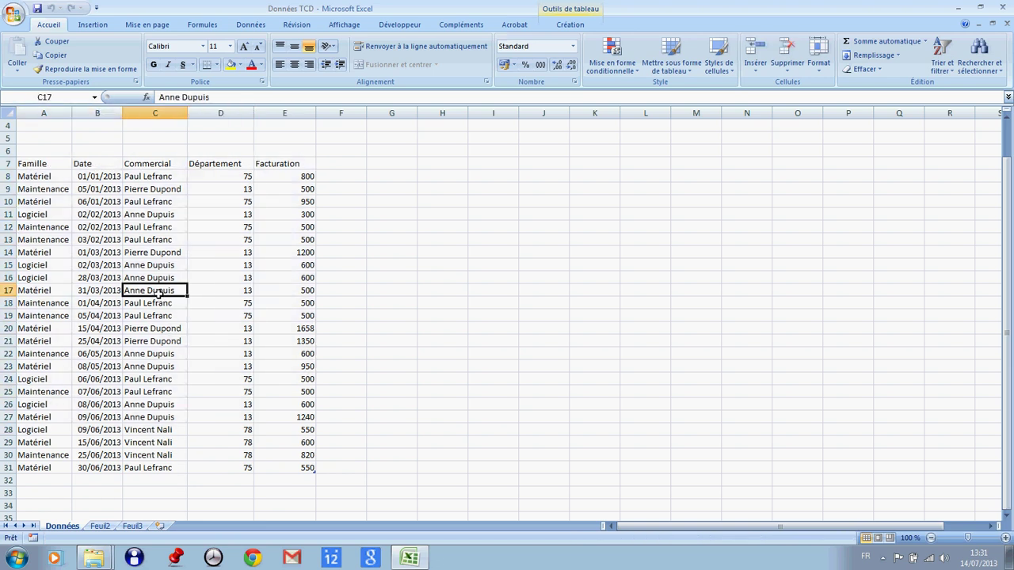
left_click(99, 27)
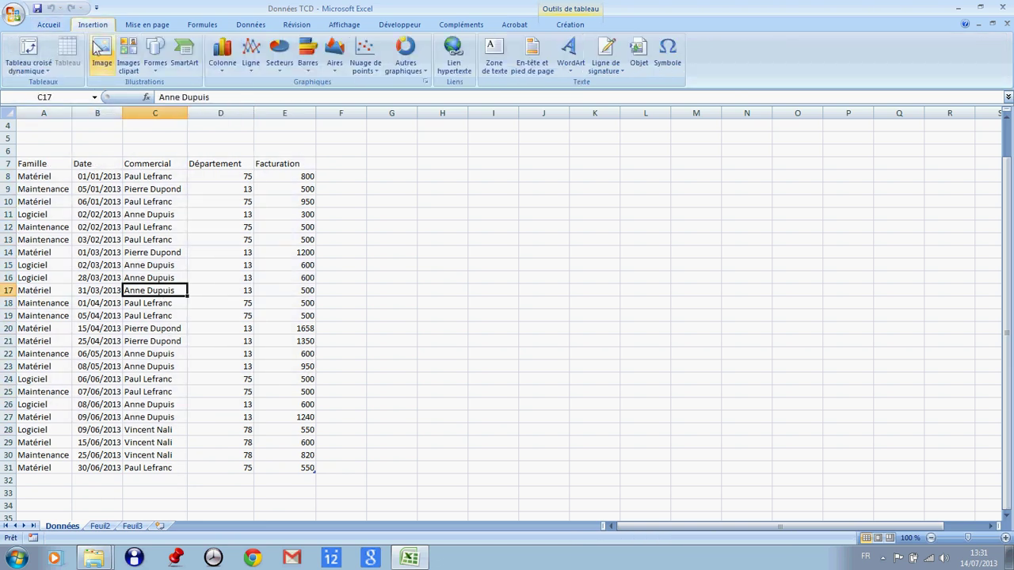
Step: Create a pivot chart on a new sheet summing Facturation by Date, totalling 17368
left_click(49, 75)
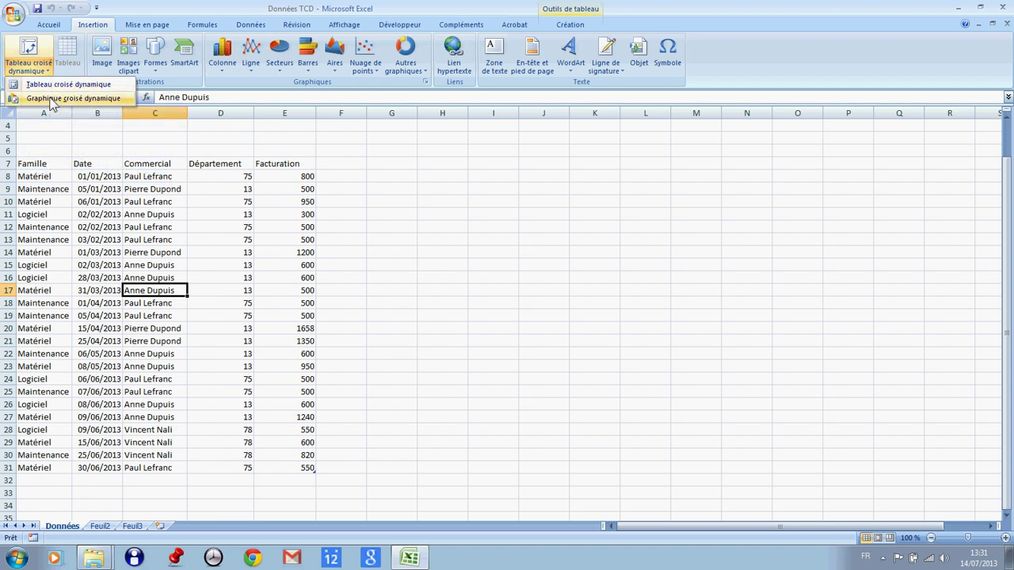
left_click(52, 98)
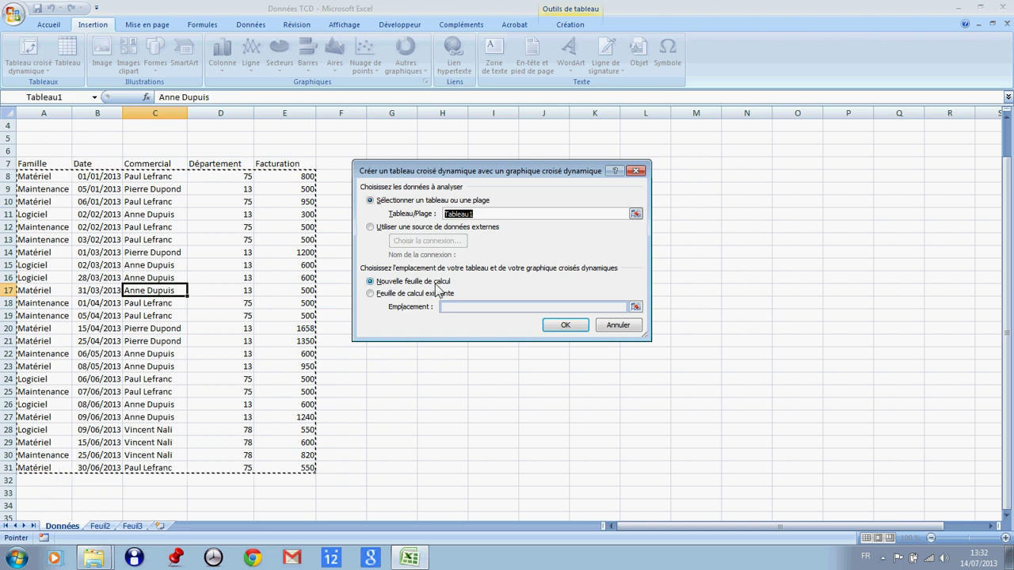
left_click(564, 327)
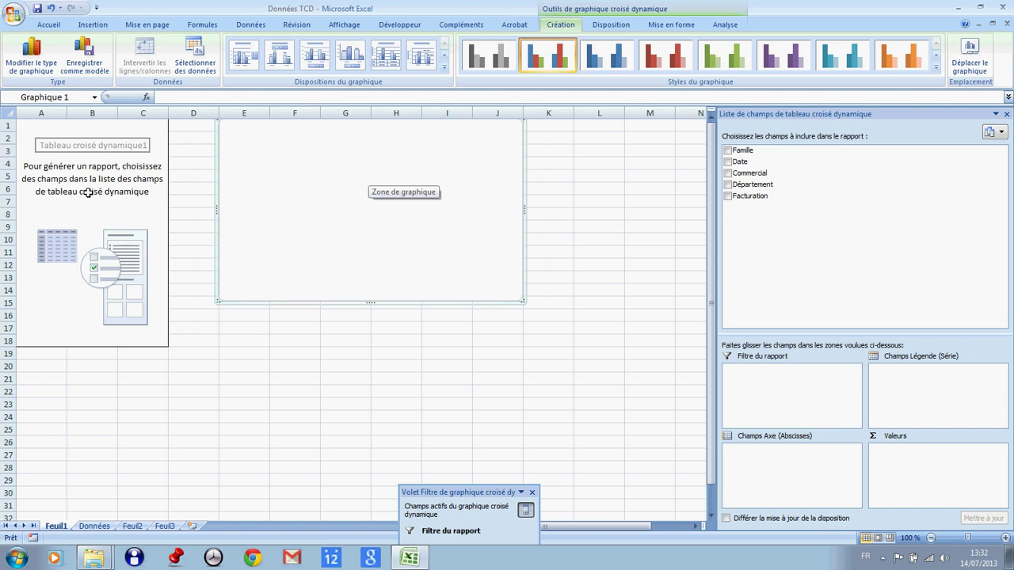
left_click(727, 196)
left_click(728, 162)
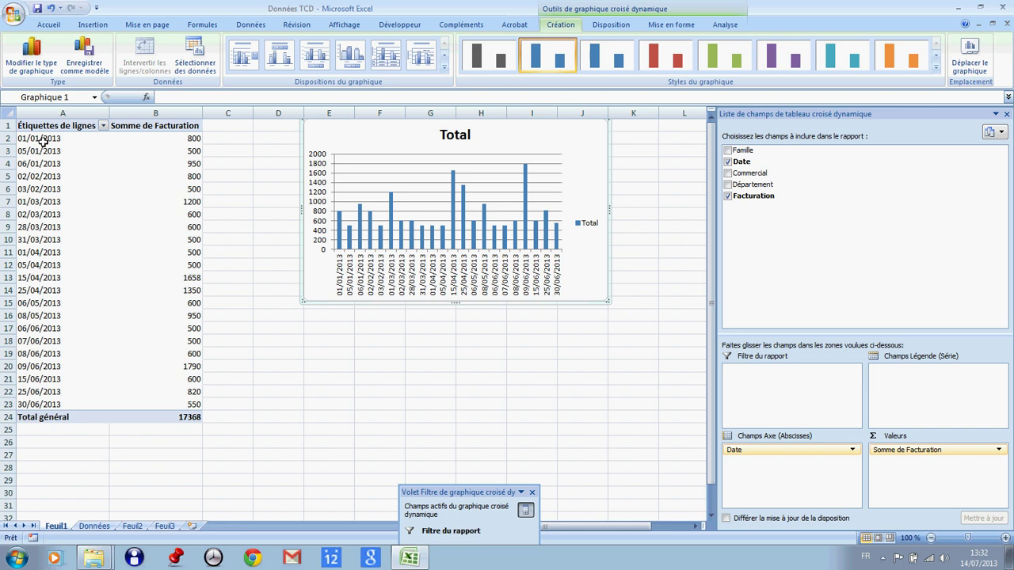
left_click(42, 139)
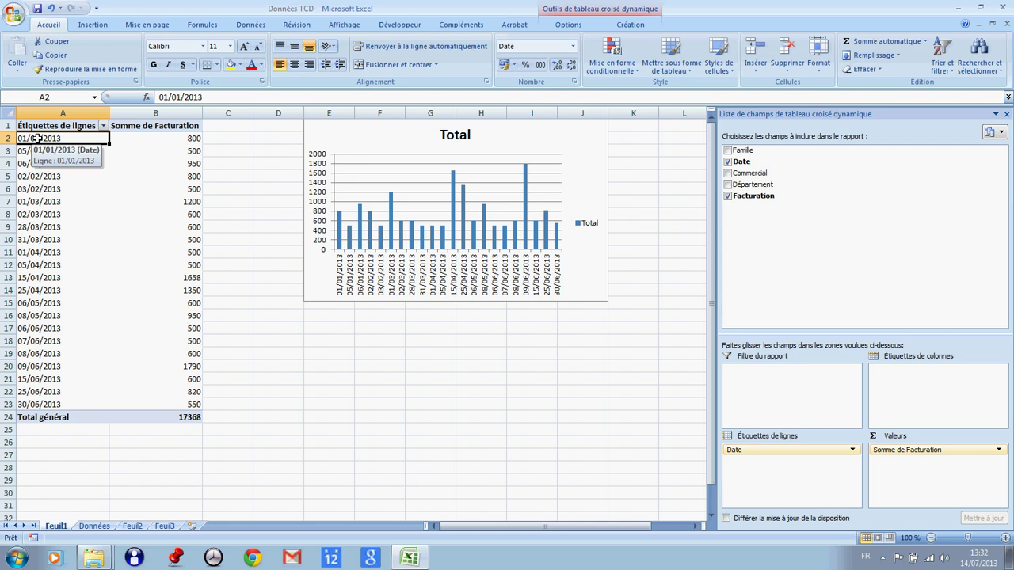
Step: Group the pivot table's dates by Mois so totals run from janv to juin
right_click(37, 138)
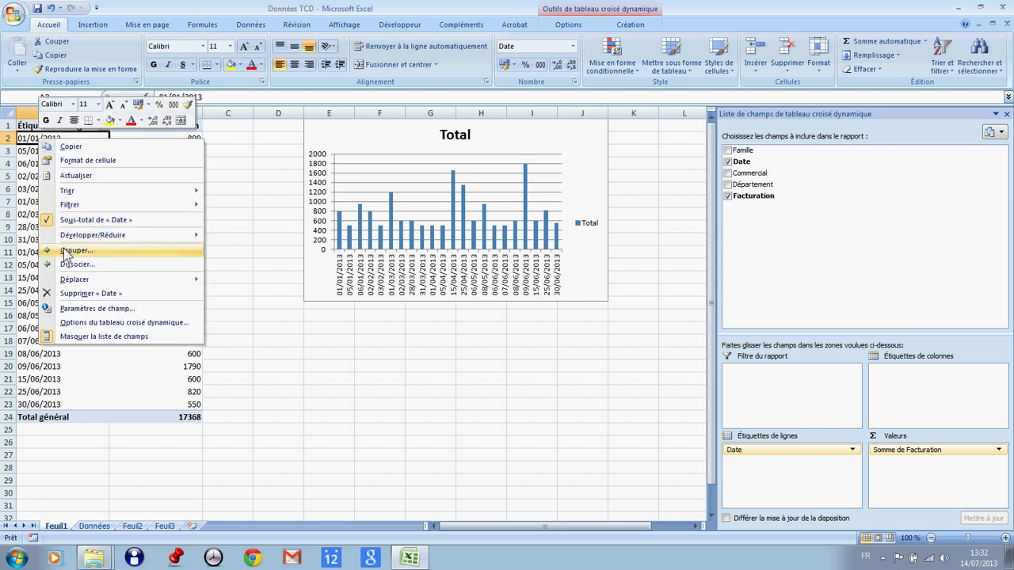
left_click(66, 252)
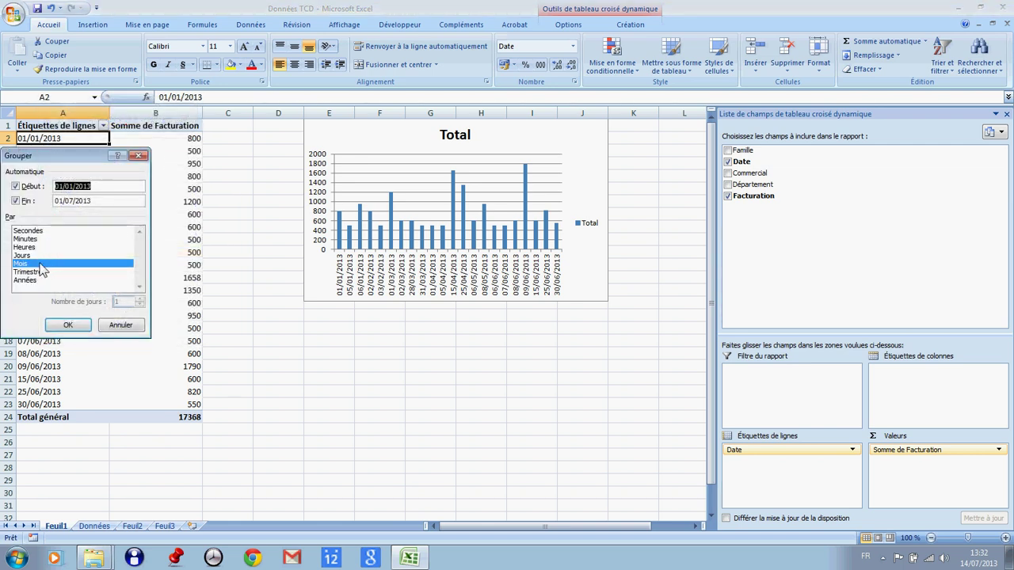
left_click(68, 325)
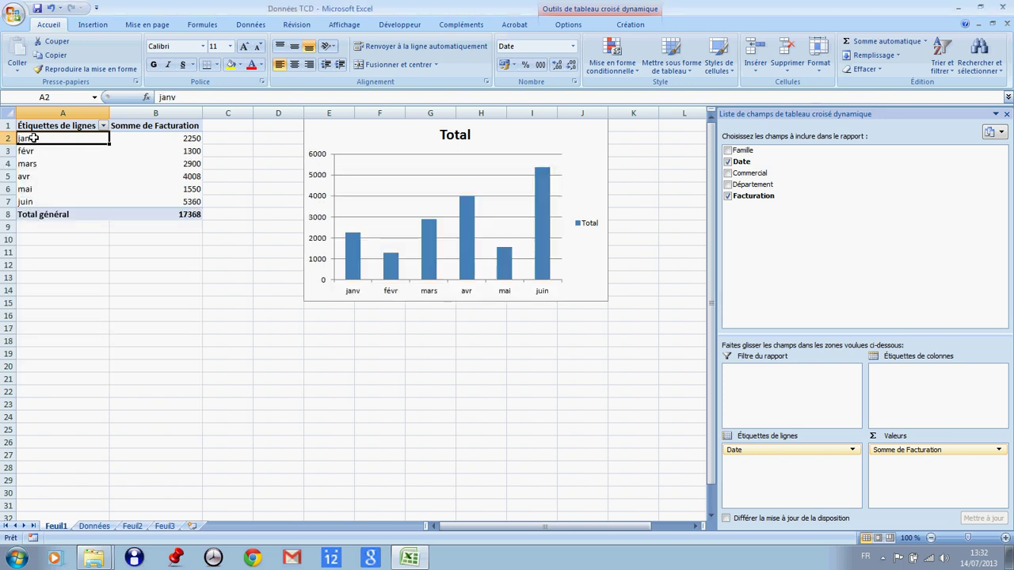
left_click_drag(575, 135, 578, 210)
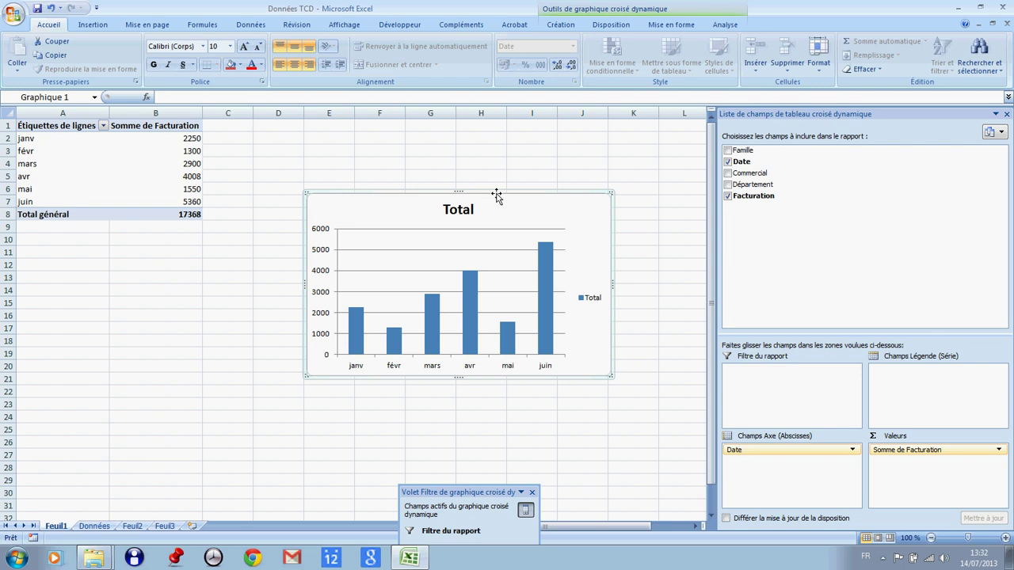
Step: Change the pivot chart from columns to a Courbes line chart of monthly Facturation
right_click(496, 194)
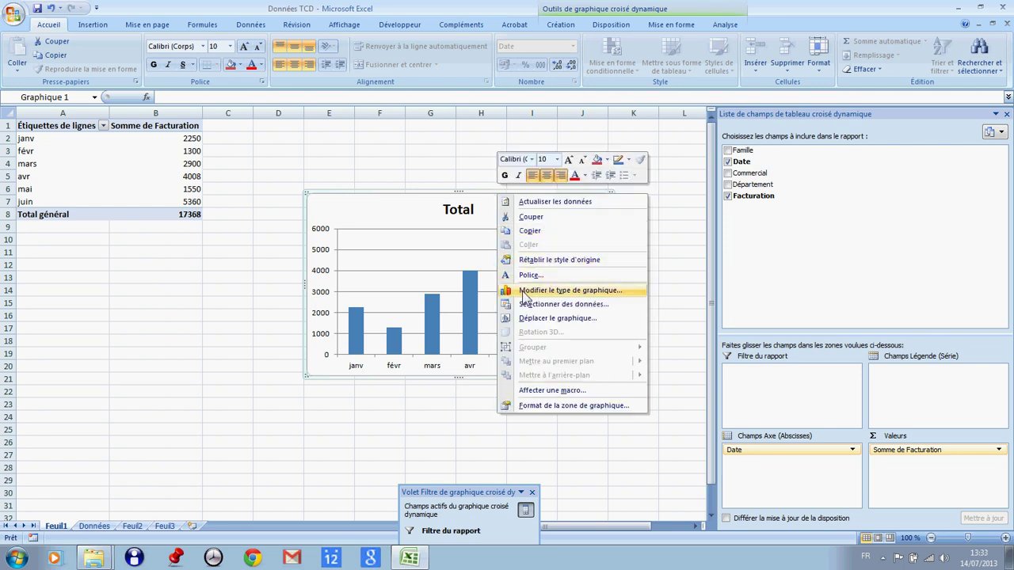
left_click(523, 292)
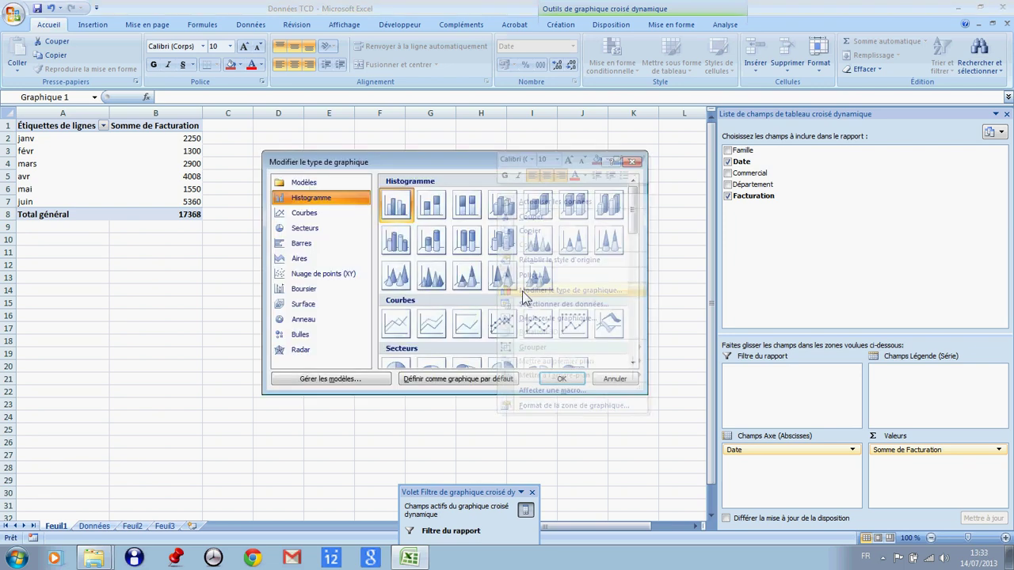
left_click(432, 327)
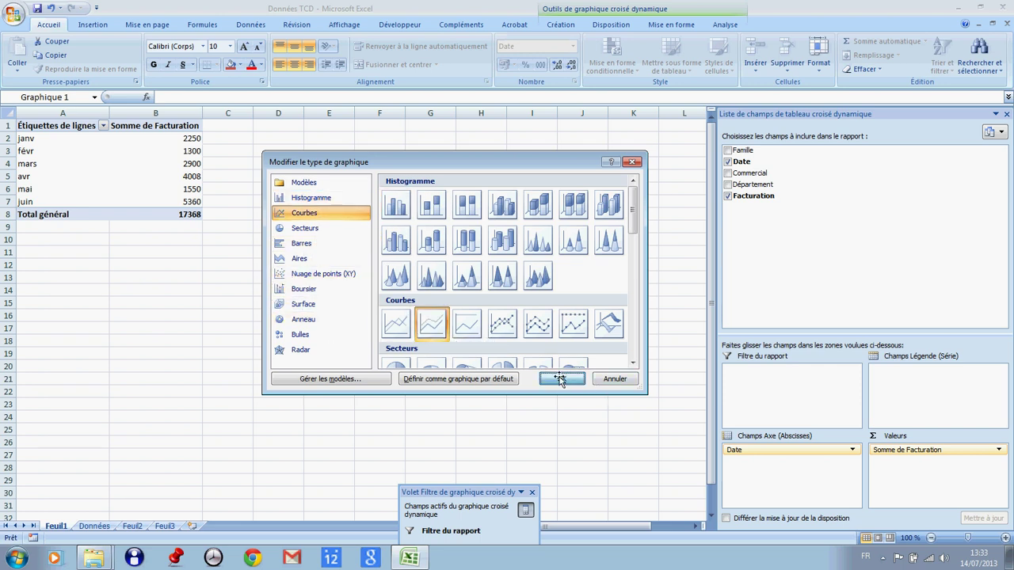
left_click(560, 379)
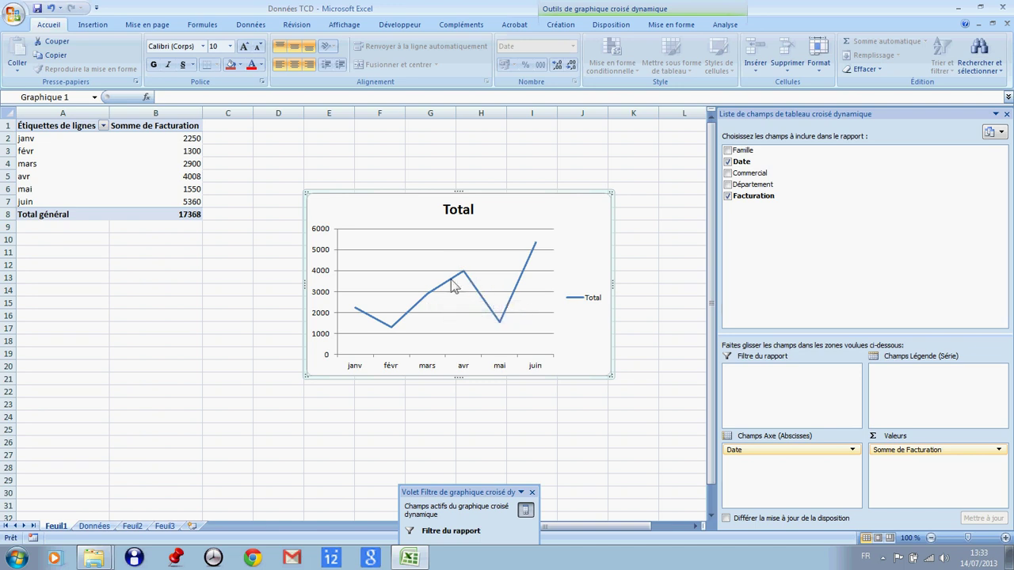
left_click(451, 285)
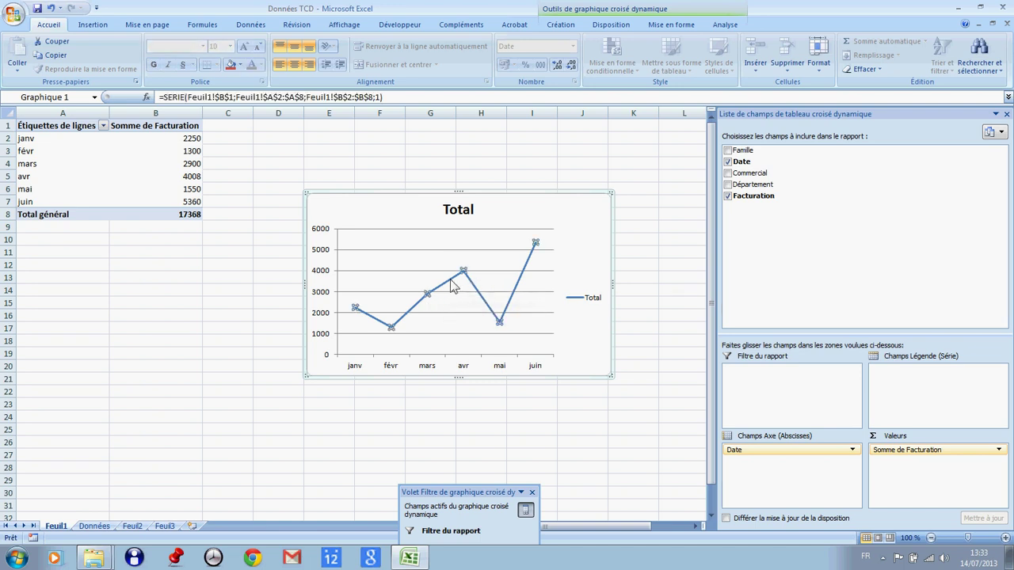
right_click(452, 287)
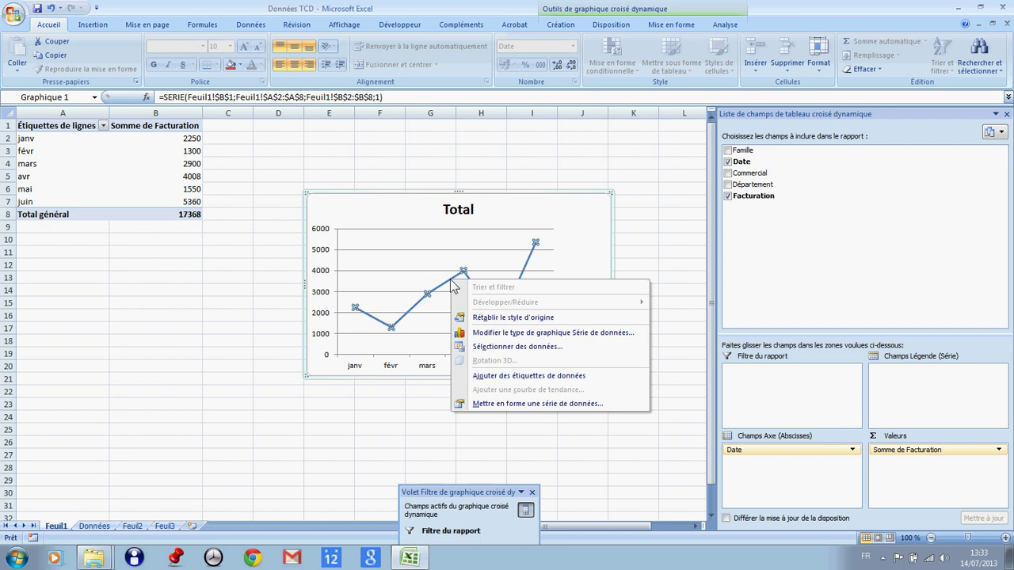
Step: Turn on Lissage in the Facturation series' line style so the line becomes a smooth curve
left_click(493, 409)
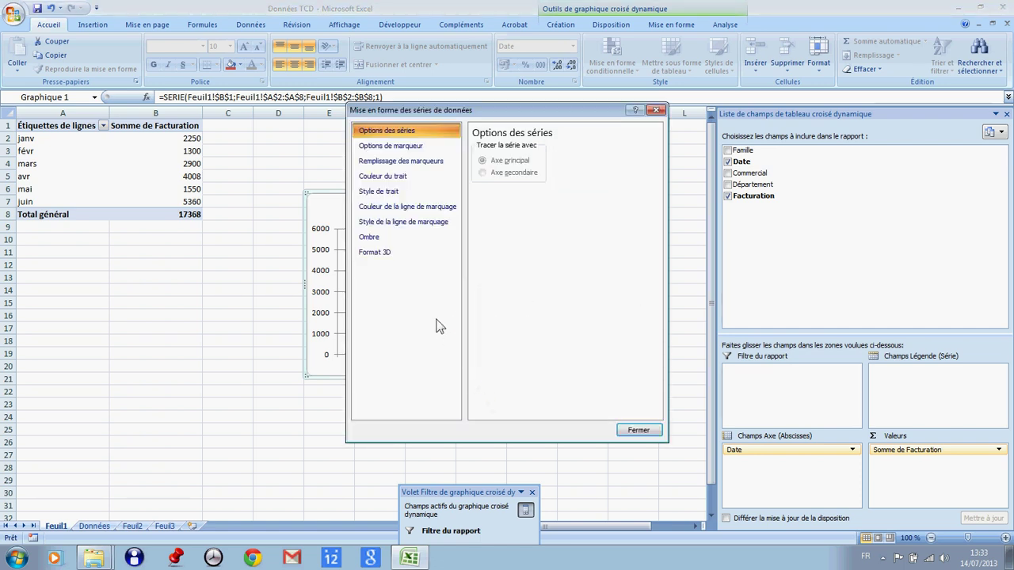
left_click(394, 197)
left_click_drag(525, 110, 255, 140)
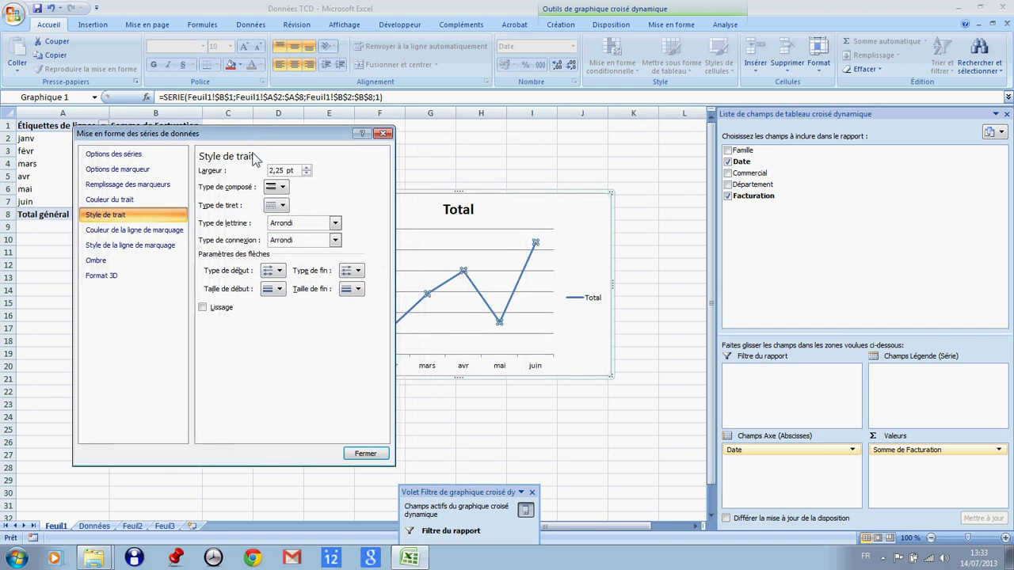
left_click(203, 308)
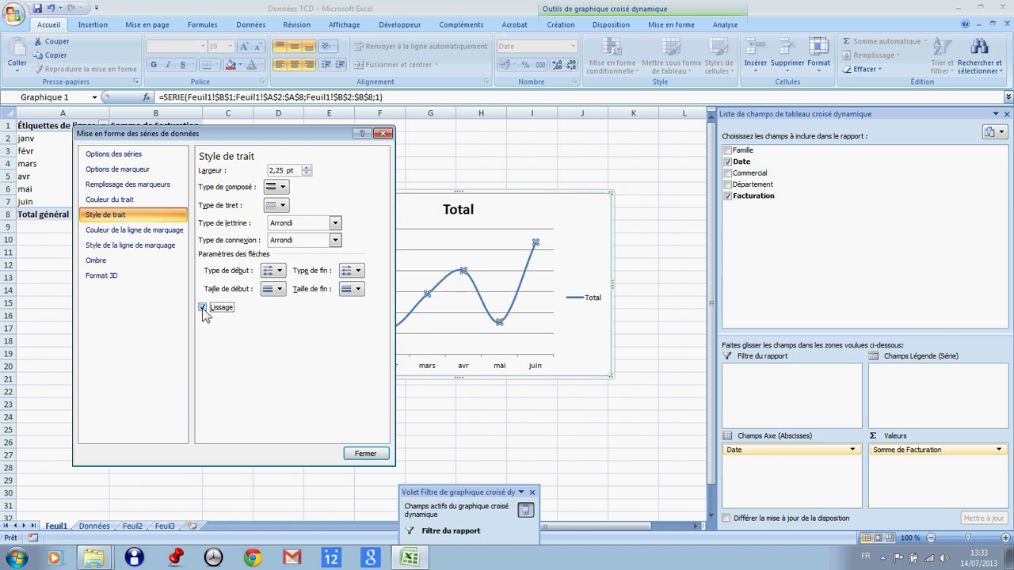
left_click(368, 454)
left_click(686, 306)
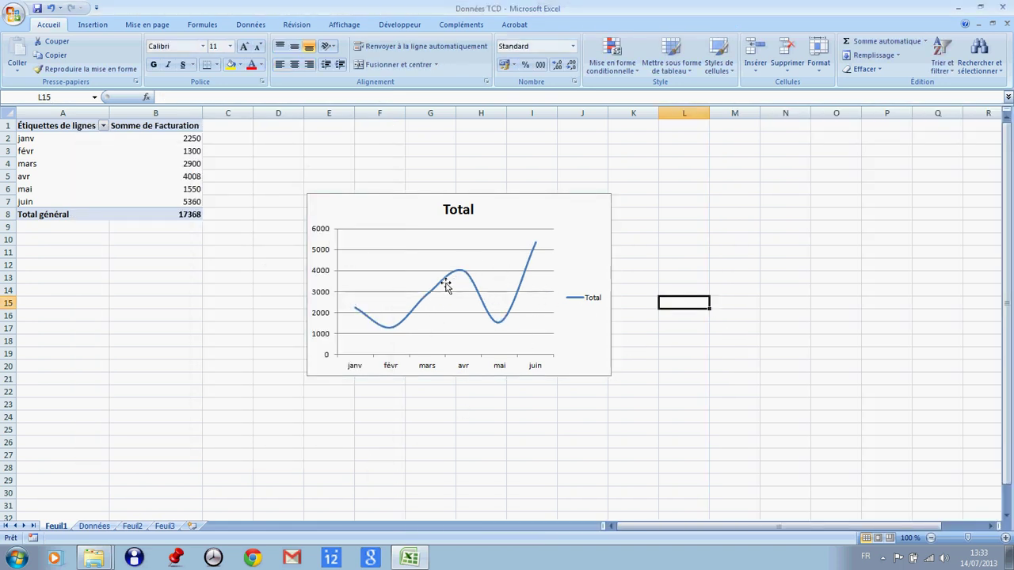
left_click(456, 210)
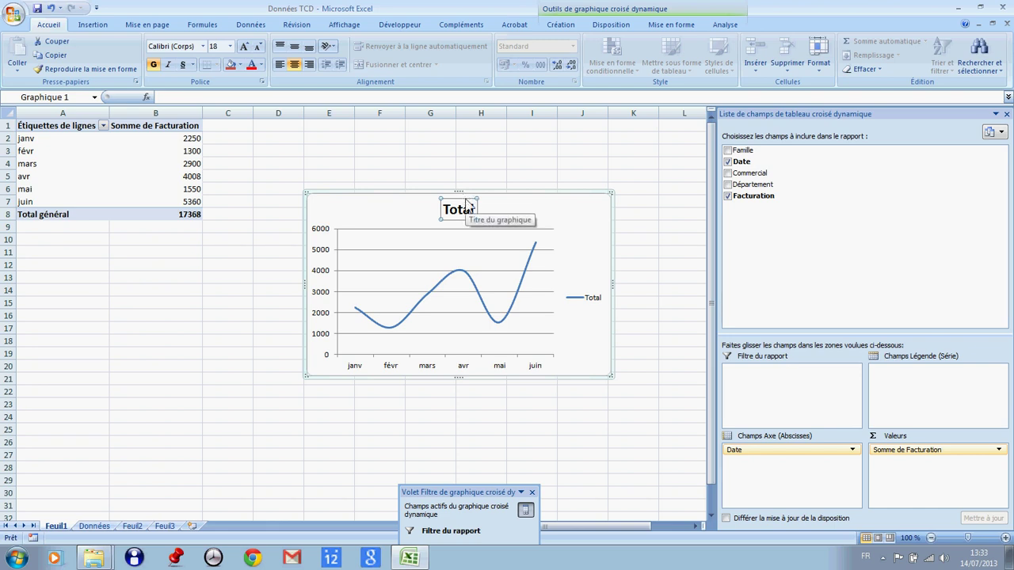
Step: Move the chart title left and rename it from 'Total' to 'Commercial'
left_click_drag(464, 198, 384, 198)
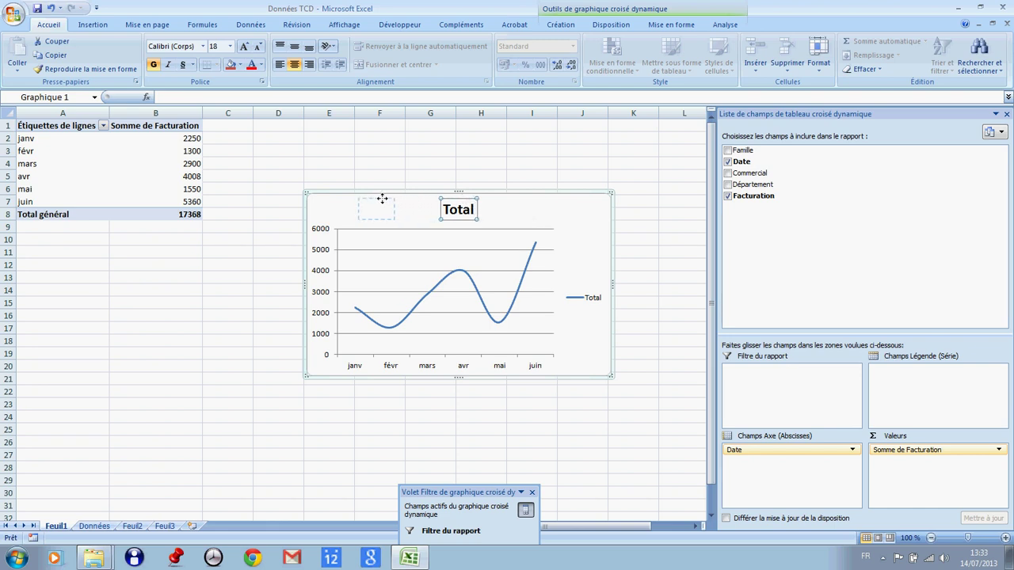
left_click_drag(364, 208, 400, 209)
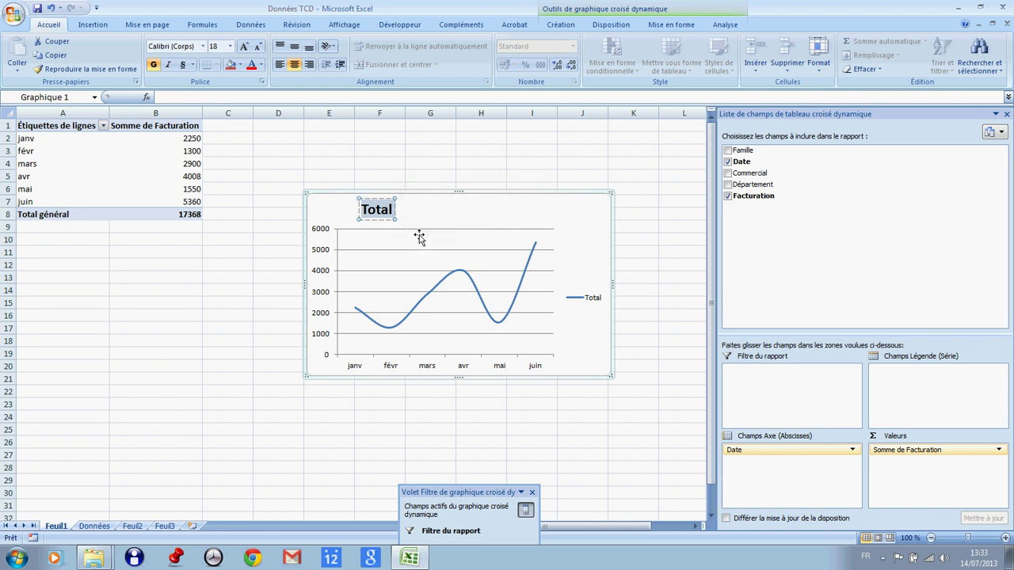
type("Comm")
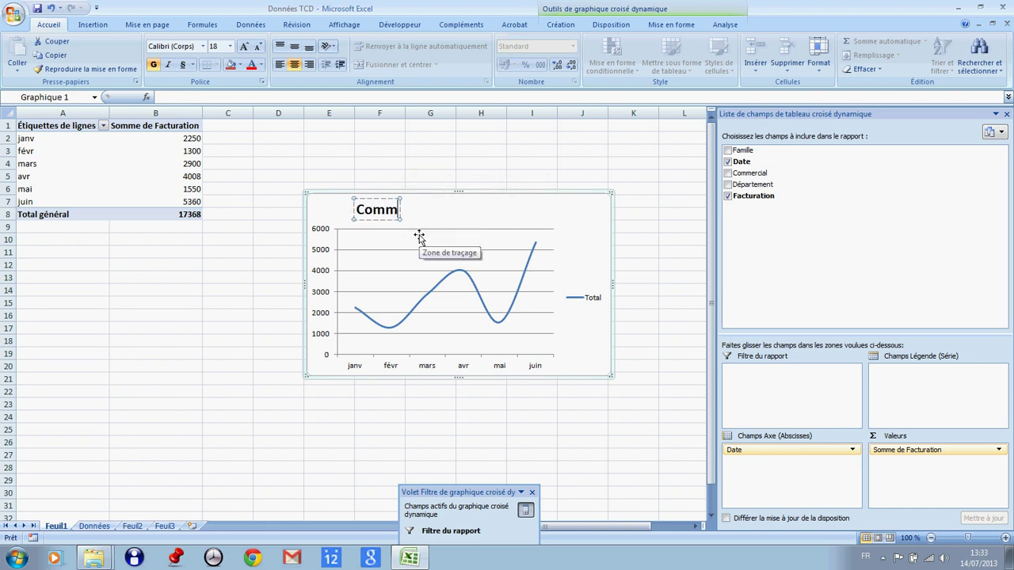
type("ercial")
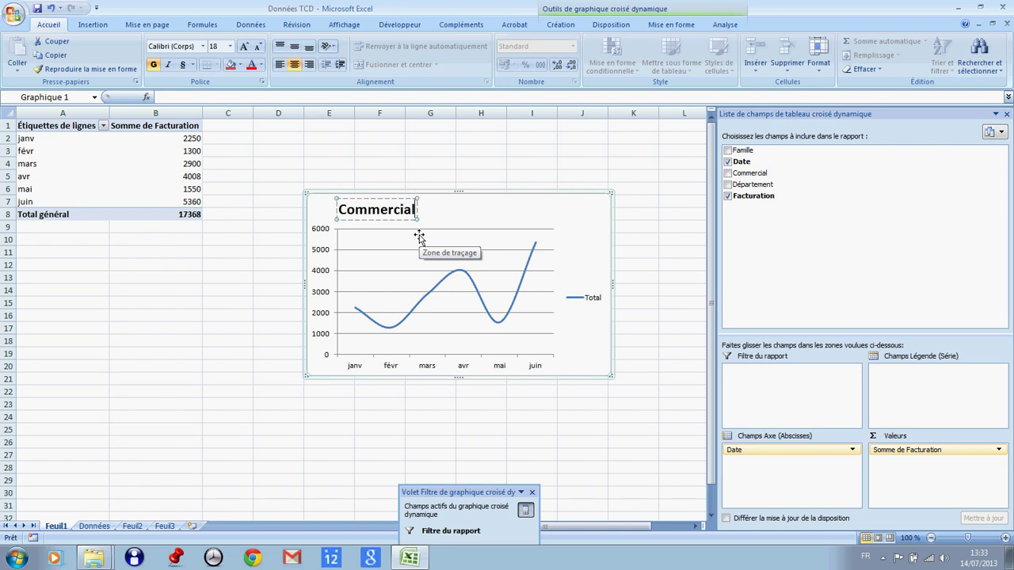
left_click(91, 26)
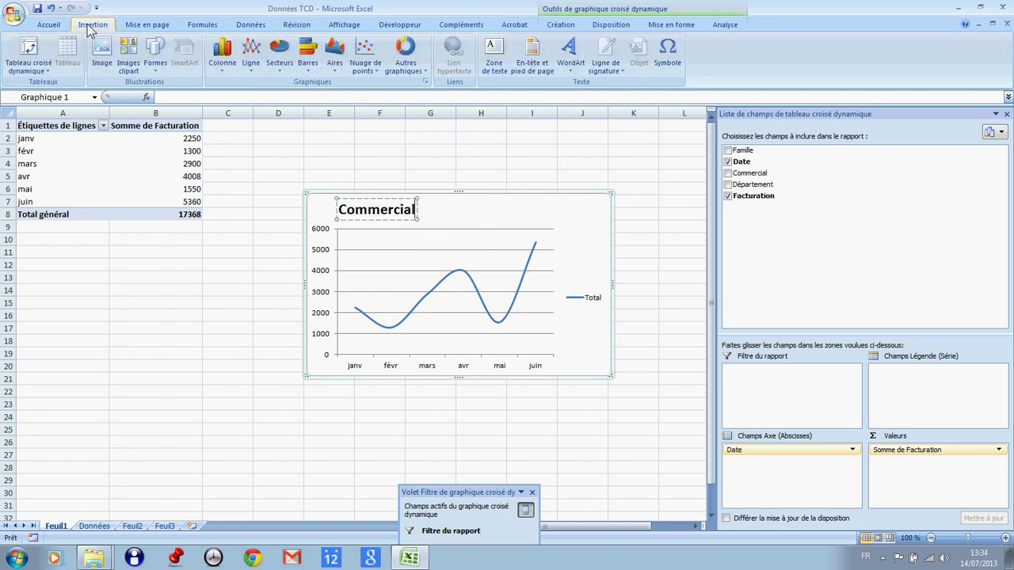
Step: Add Commercial as a report filter set to (Tous) and draw a text box at the chart's top right
left_click(494, 51)
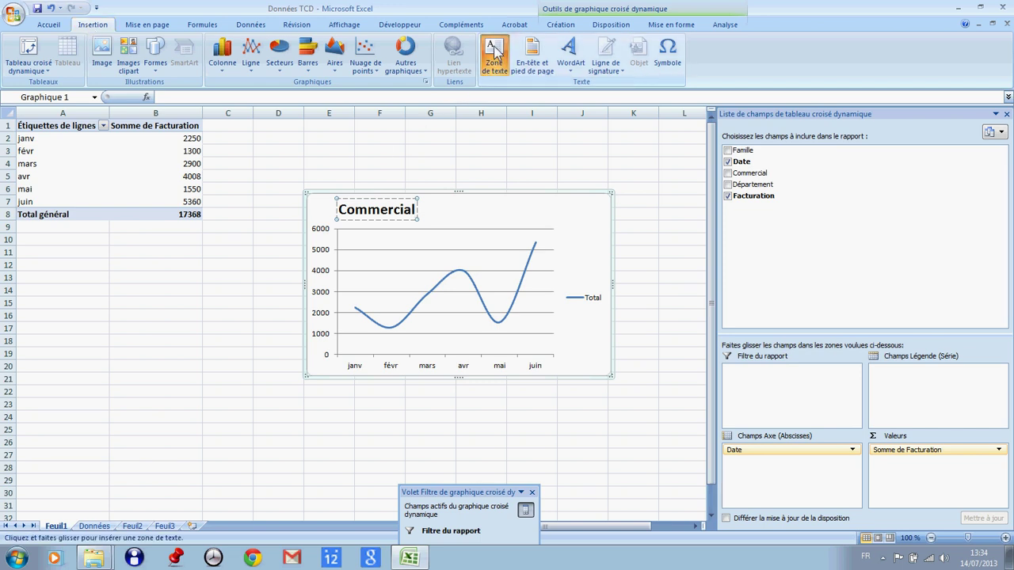
left_click(728, 173)
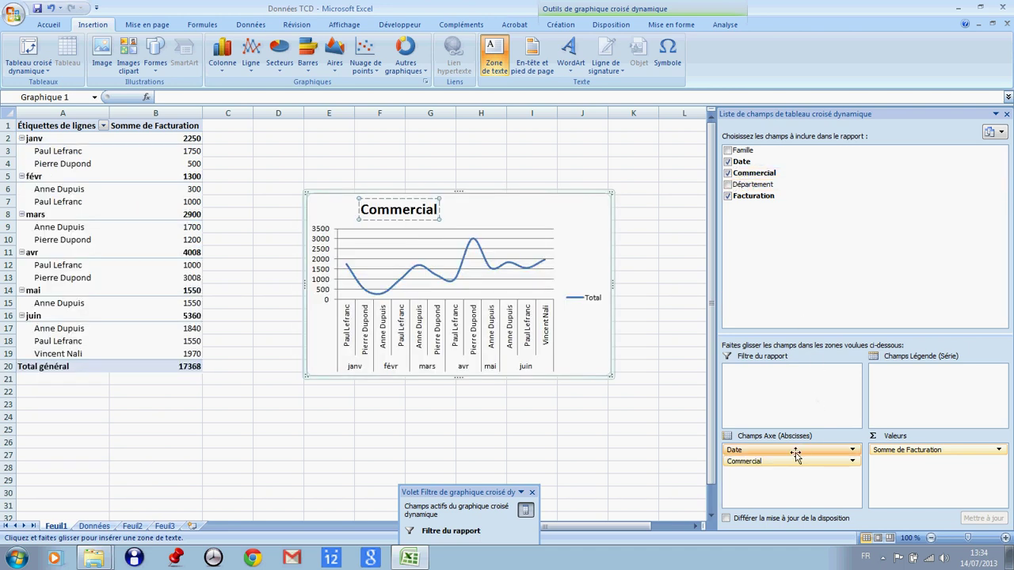
left_click_drag(778, 467, 761, 378)
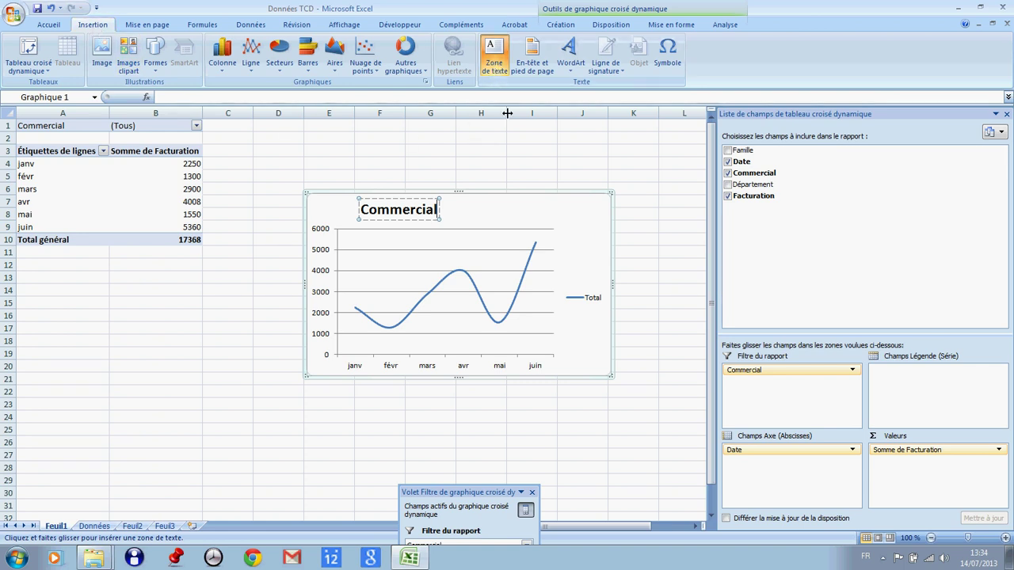
left_click_drag(485, 203, 550, 226)
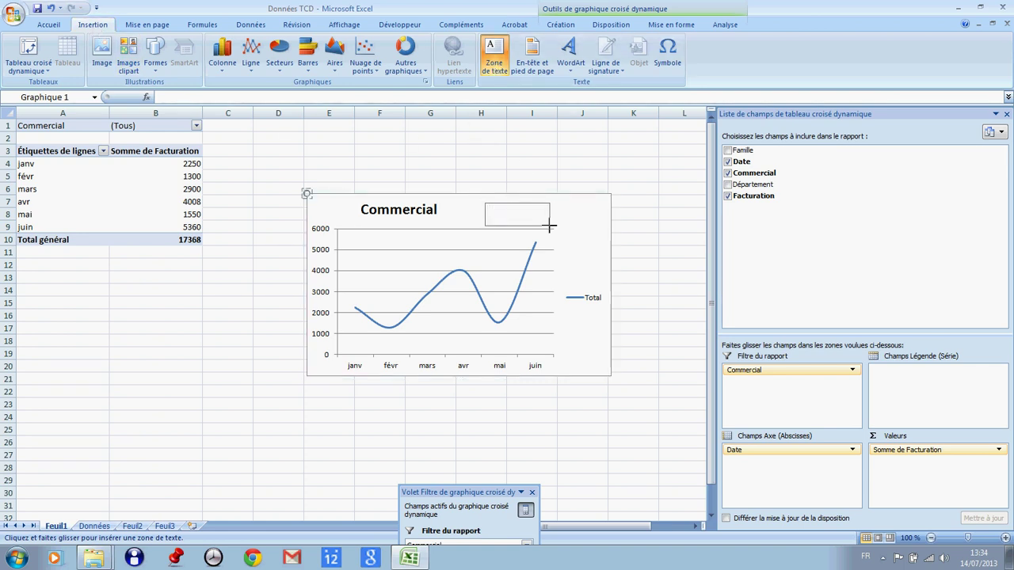
Step: Link the text box to cell B1 with =B1 and place the (Tous) label beside the title
left_click(181, 95)
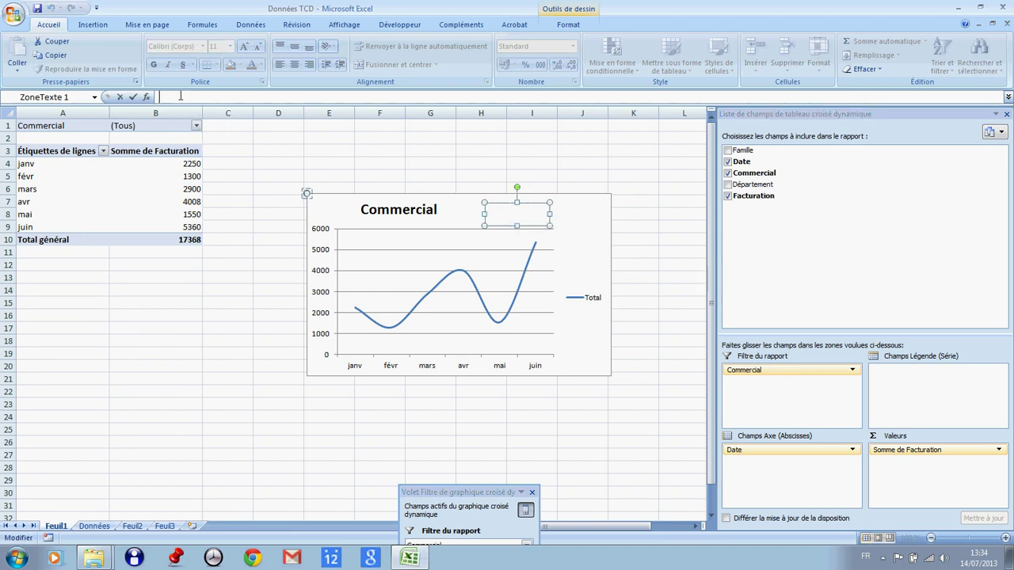
type("=")
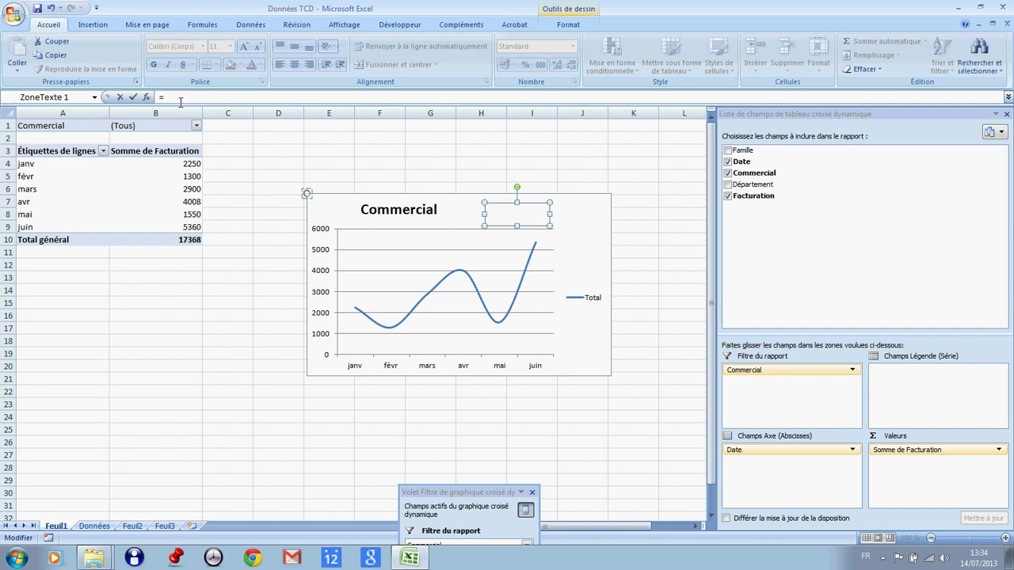
left_click(136, 125)
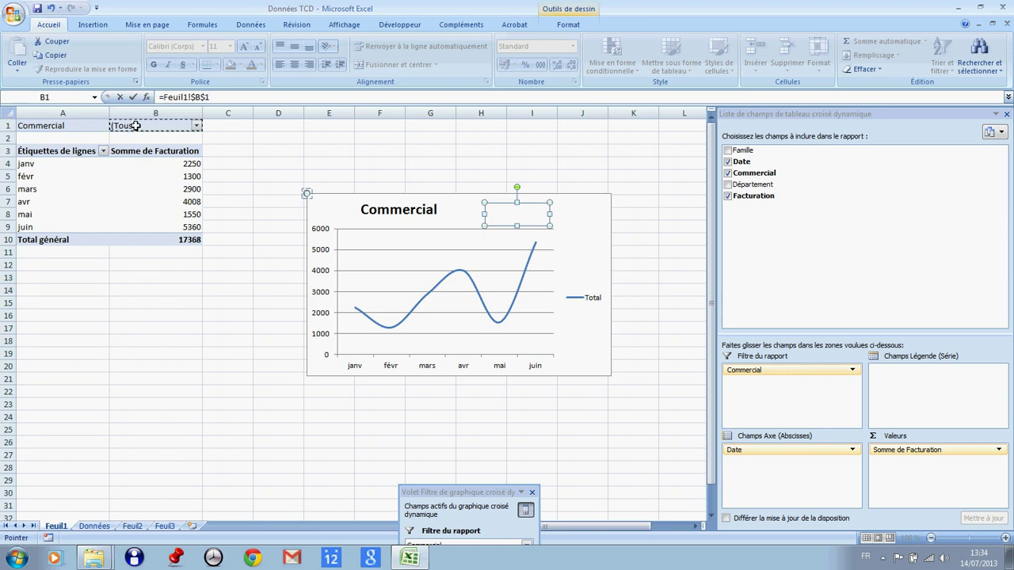
key("Return")
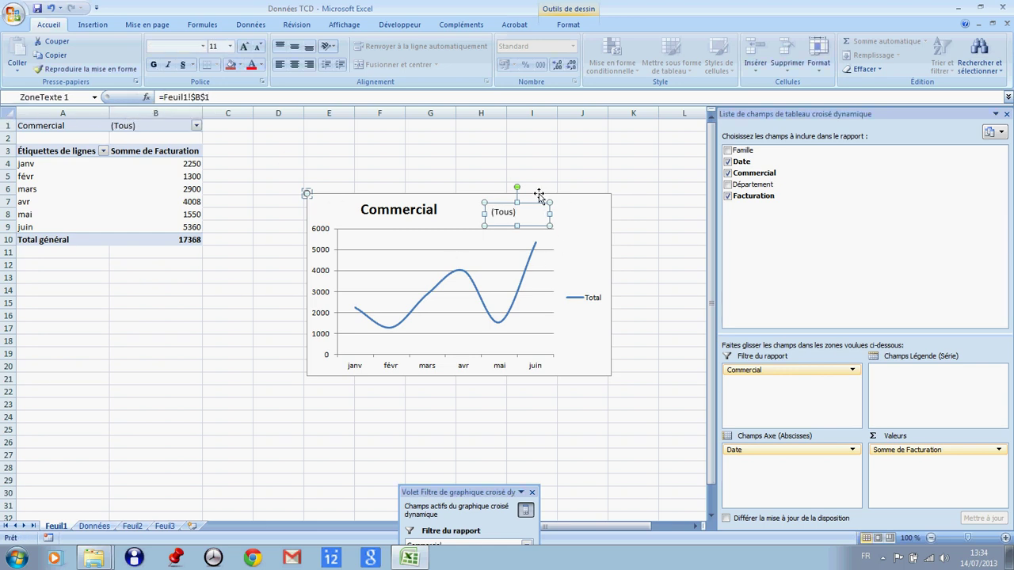
left_click_drag(535, 205, 515, 199)
left_click(582, 162)
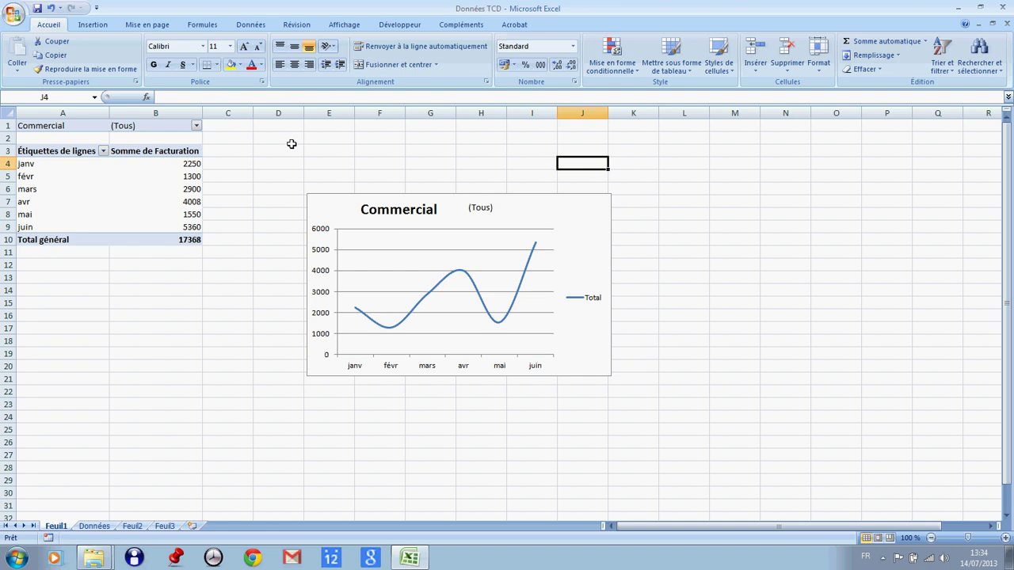
Step: Filter Commercial to one salesperson, leaving February–June billing totalling 5390 with their name on the label
left_click(196, 126)
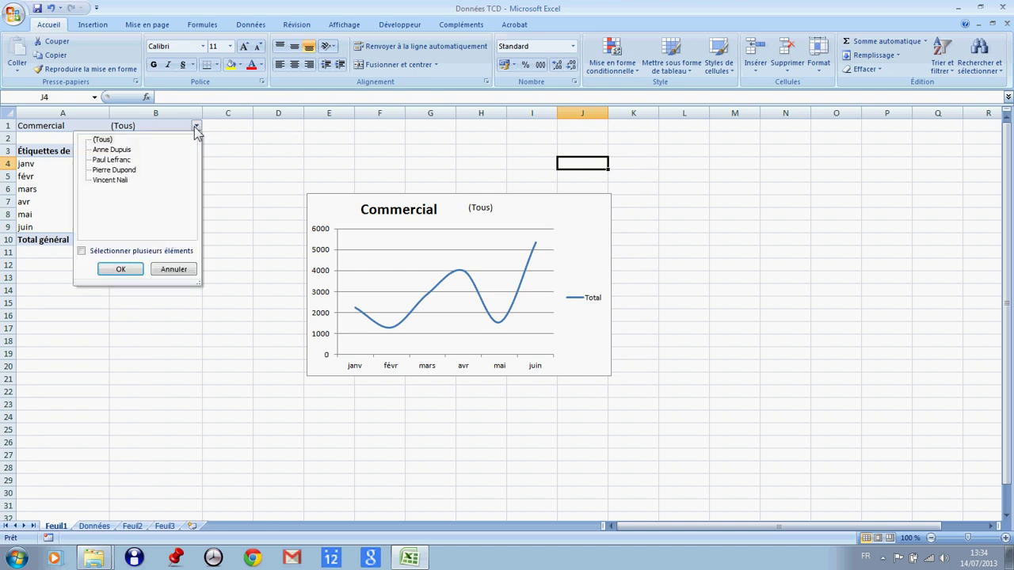
left_click(81, 250)
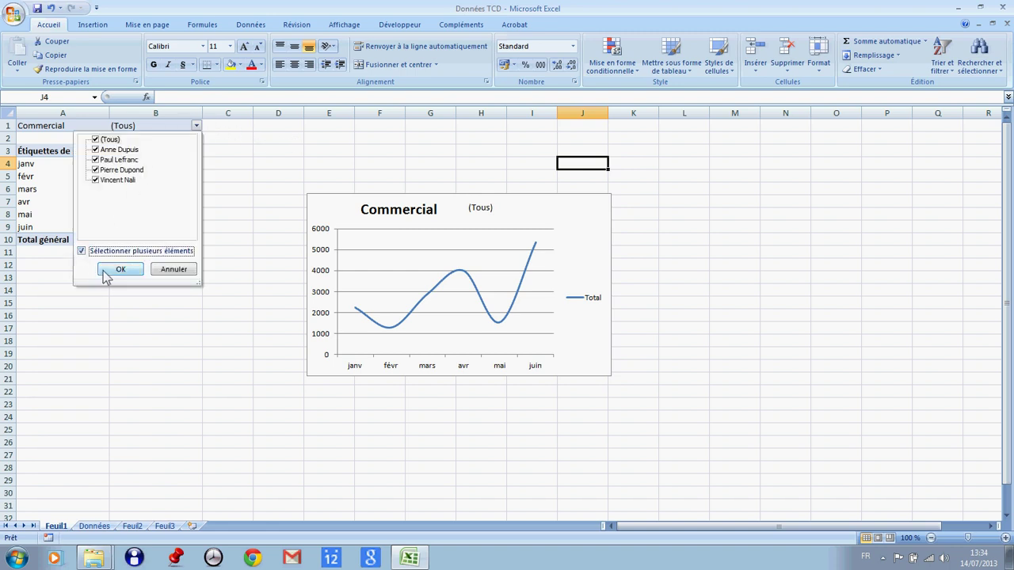
left_click(96, 139)
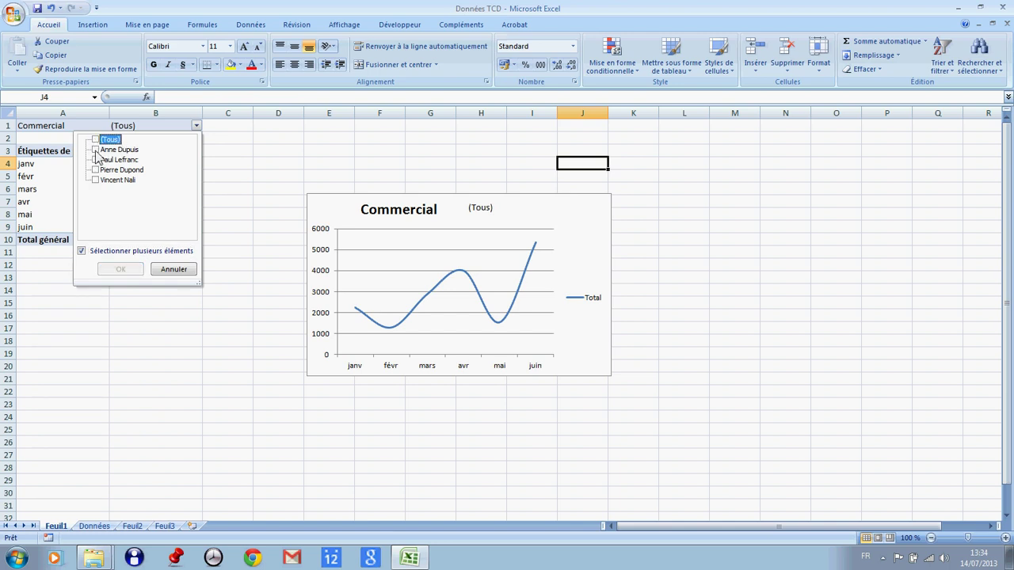
left_click(95, 150)
left_click(120, 269)
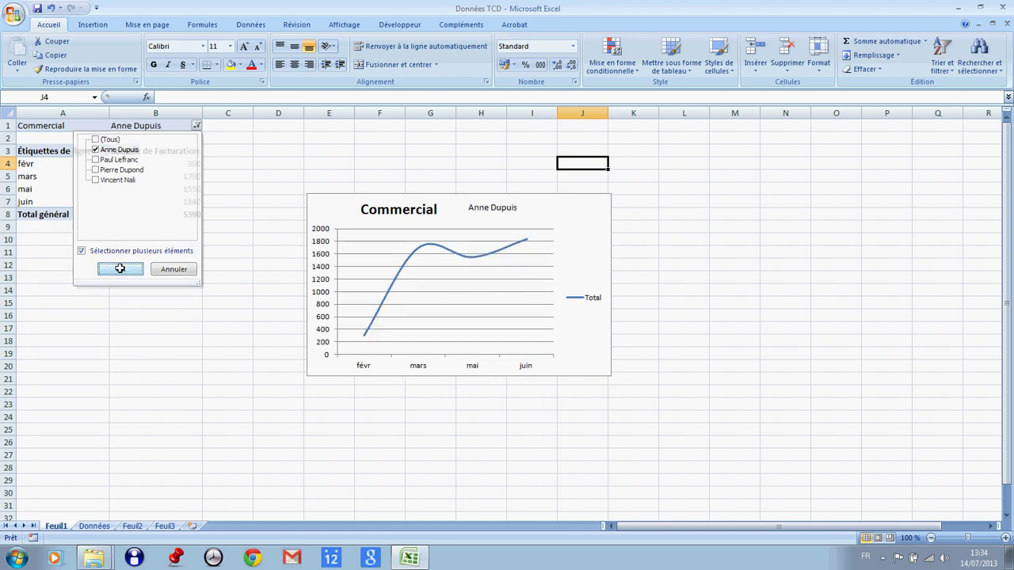
left_click(487, 211)
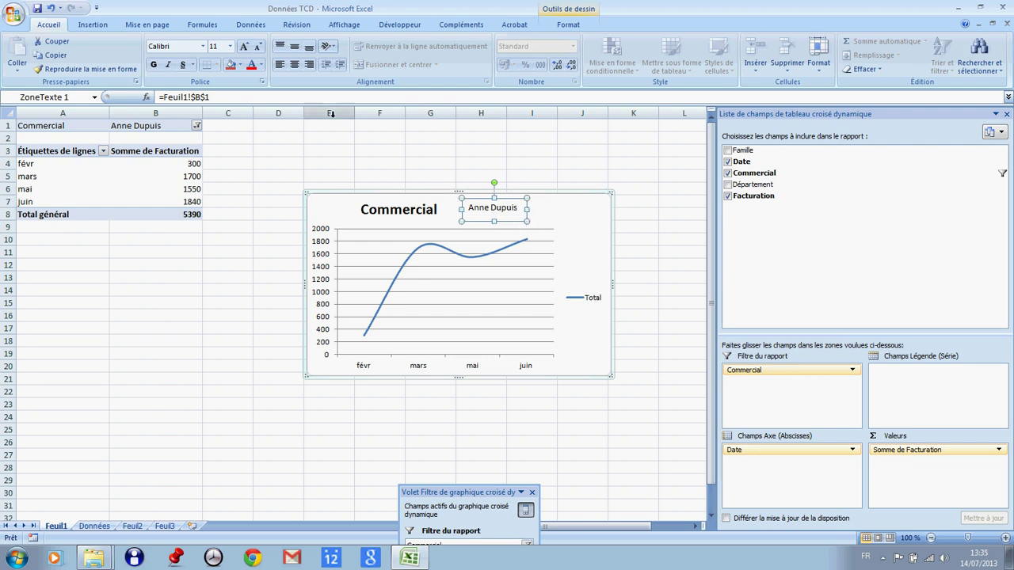
Step: Make the salesperson label bold at size 14 and widen it so the name fits on one line
left_click(245, 47)
left_click(245, 47)
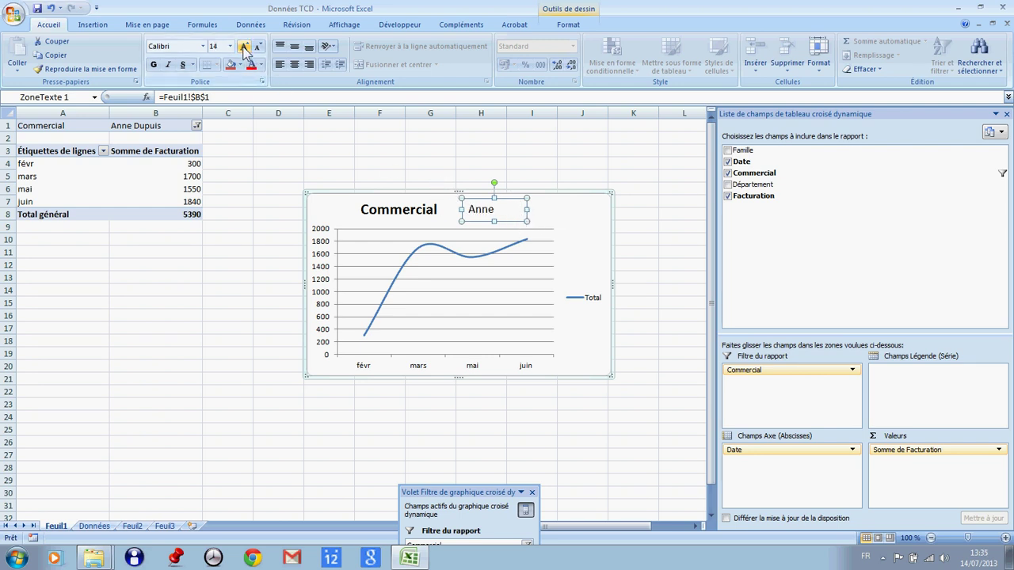
left_click(257, 47)
left_click(153, 65)
mouse_move(527, 208)
left_mouse_down()
mouse_move(559, 209)
mouse_move(516, 199)
left_mouse_up()
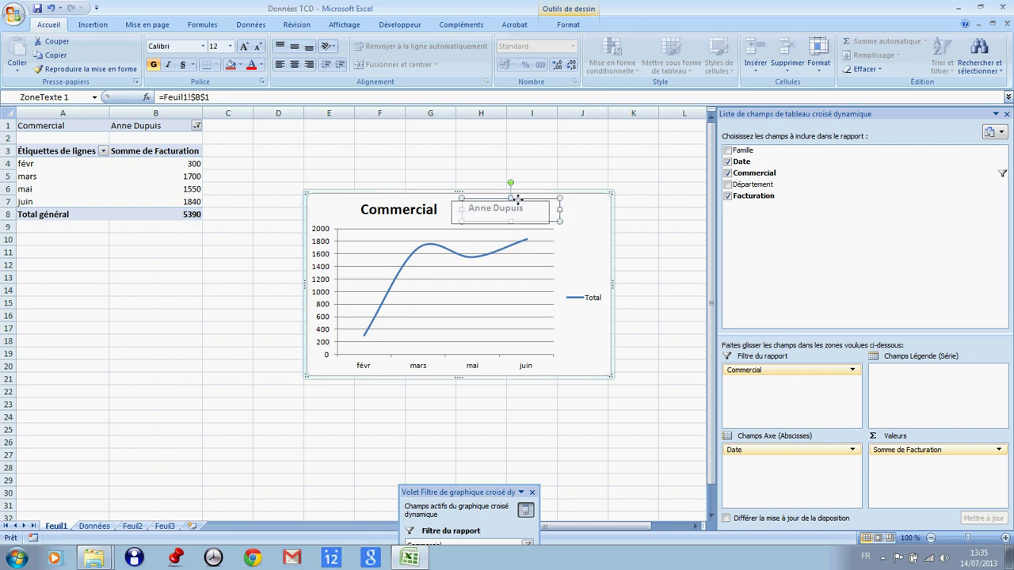
left_click(244, 46)
left_click(275, 164)
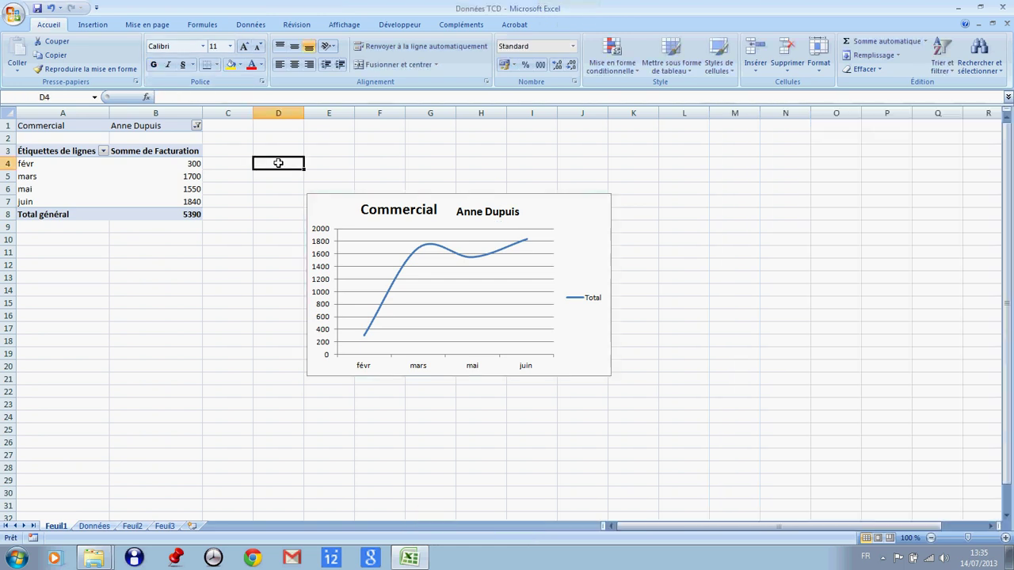